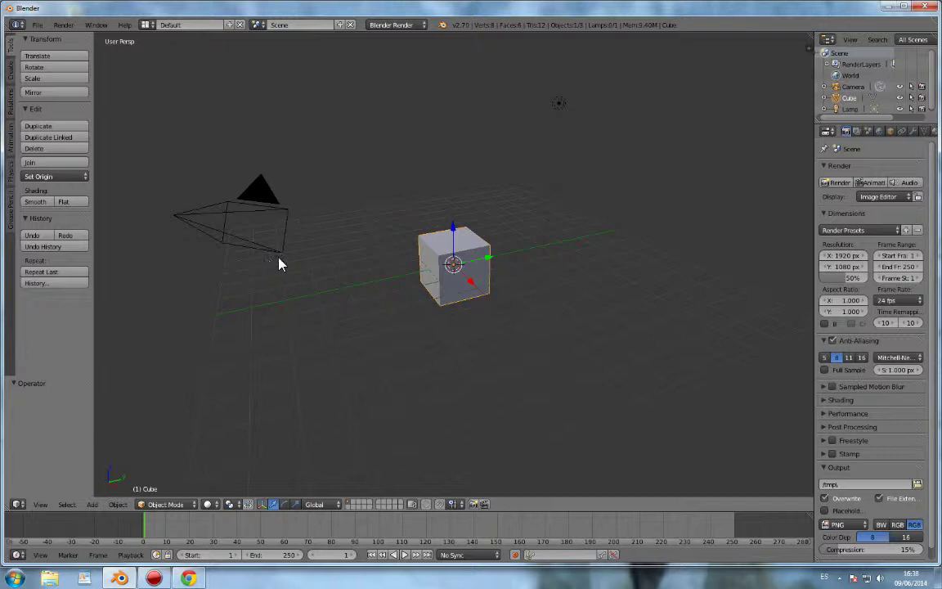
# Step: Select the camera, then switch the selection to the lamp
pyautogui.rightClick(262, 215)
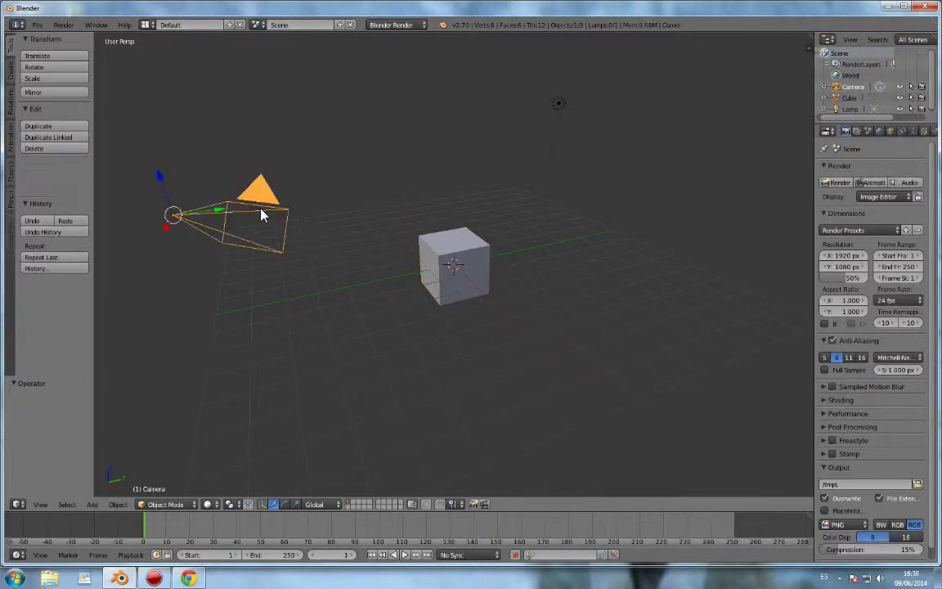
pyautogui.rightClick(556, 103)
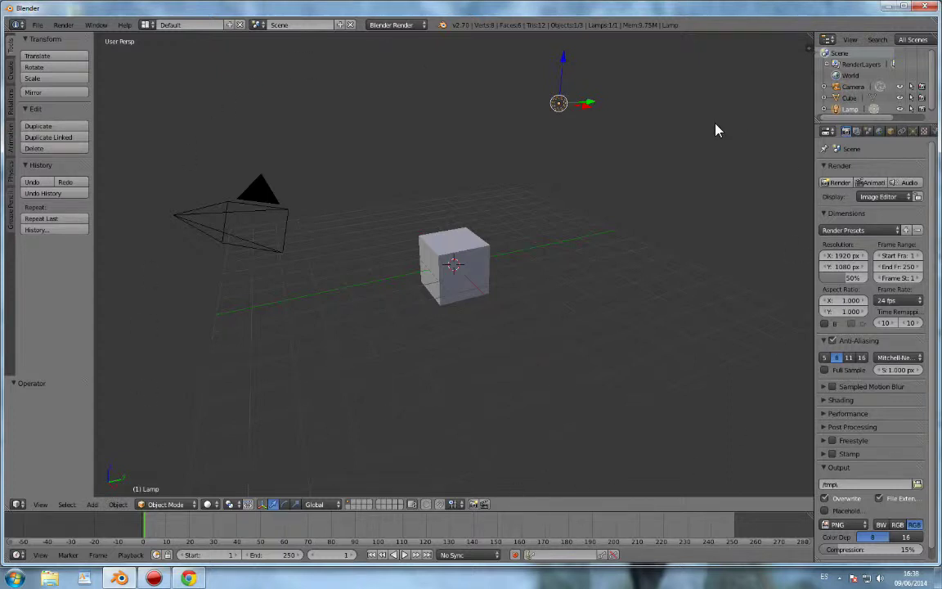
pyautogui.click(19, 506)
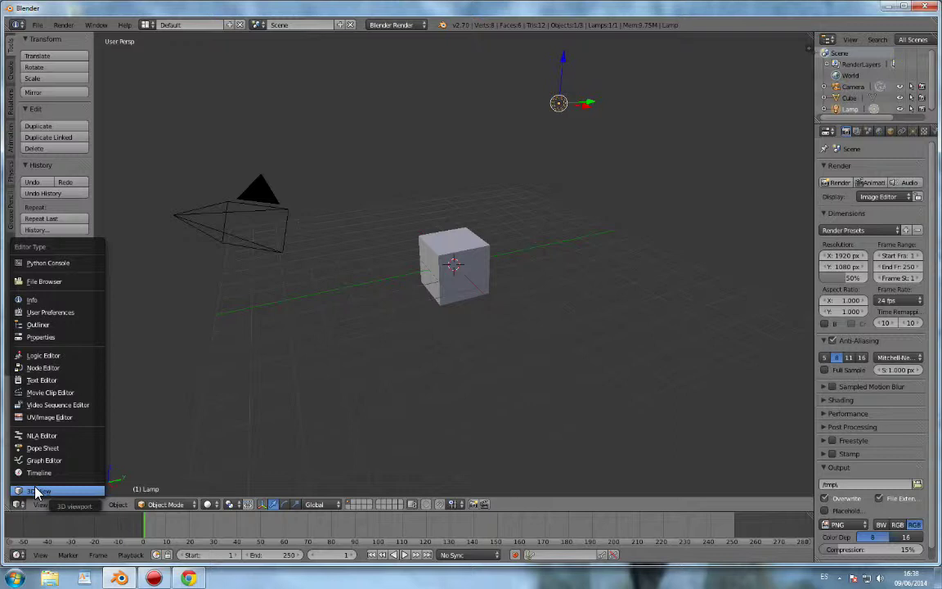
pyautogui.click(49, 384)
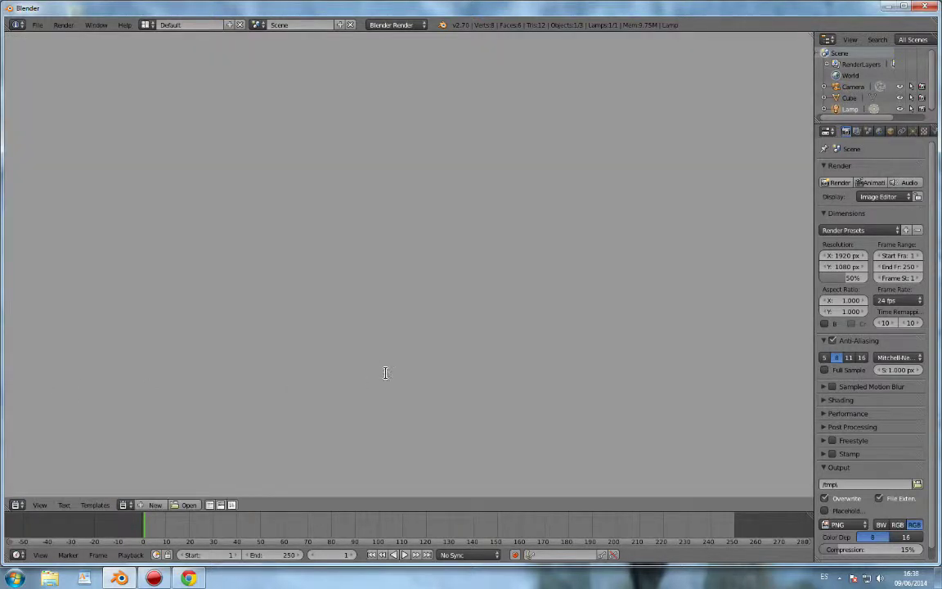
pyautogui.click(22, 506)
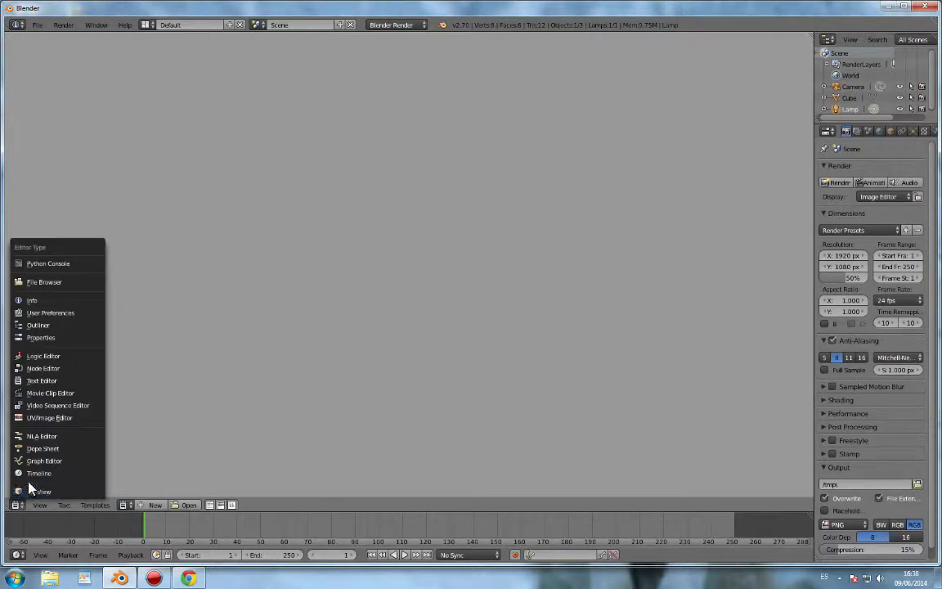
pyautogui.click(32, 474)
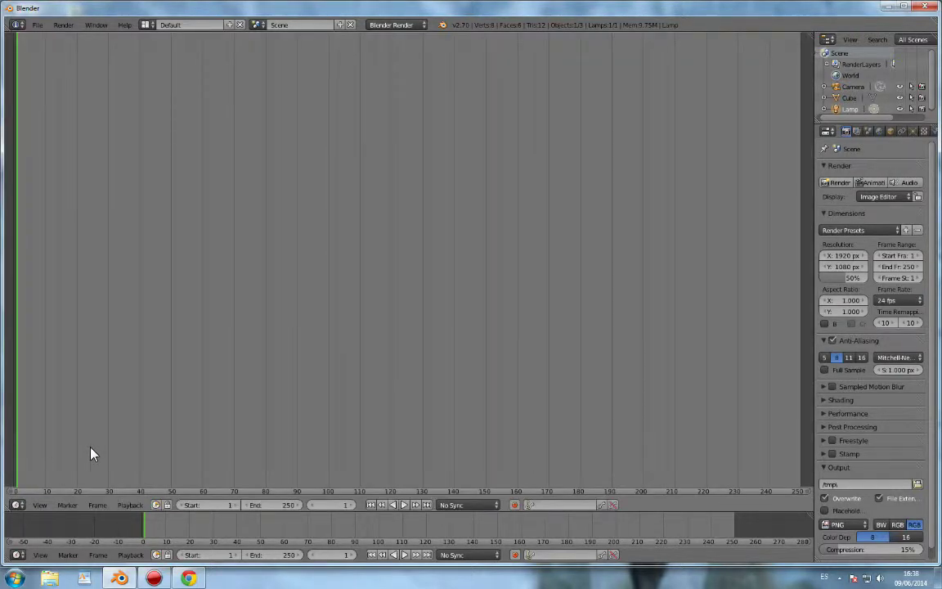
pyautogui.click(18, 504)
pyautogui.click(26, 444)
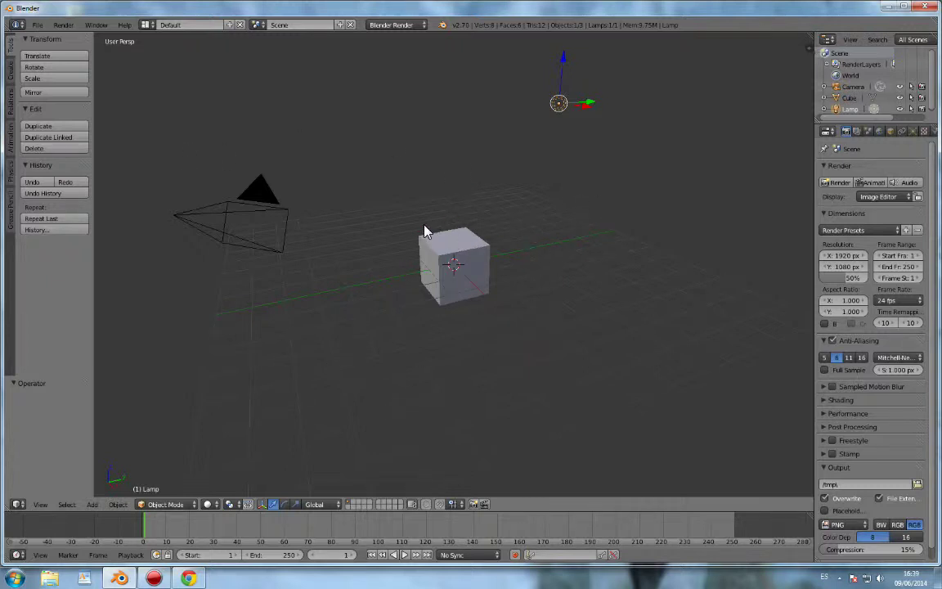
# Step: Select the cube and orbit the view to see the scene tilted from another angle
pyautogui.rightClick(455, 251)
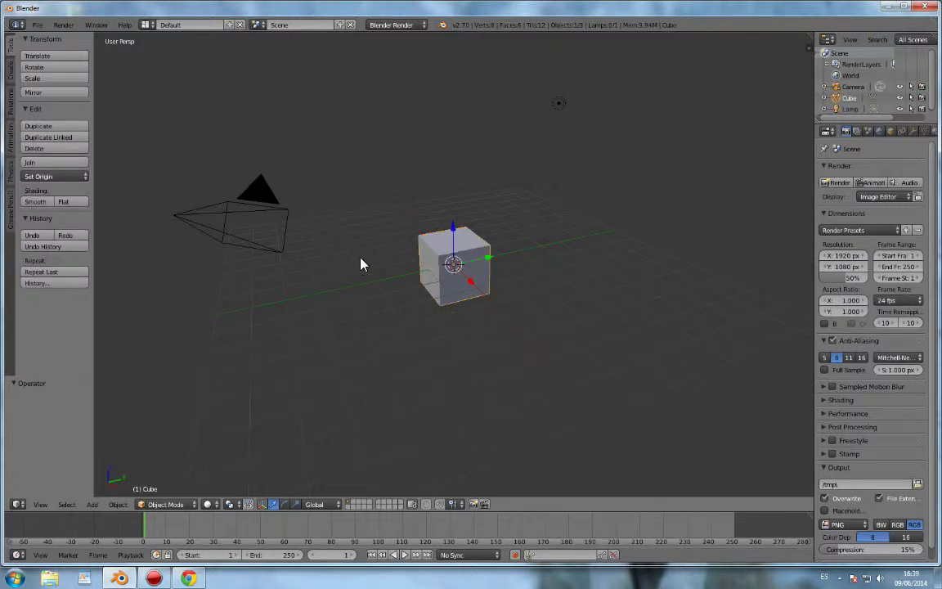
pyautogui.moveTo(363, 264)
pyautogui.mouseDown(button='middle')
pyautogui.moveTo(577, 238)
pyautogui.moveTo(546, 207)
pyautogui.moveTo(442, 217)
pyautogui.moveTo(360, 240)
pyautogui.moveTo(333, 261)
pyautogui.moveTo(356, 272)
pyautogui.mouseUp(button='middle')
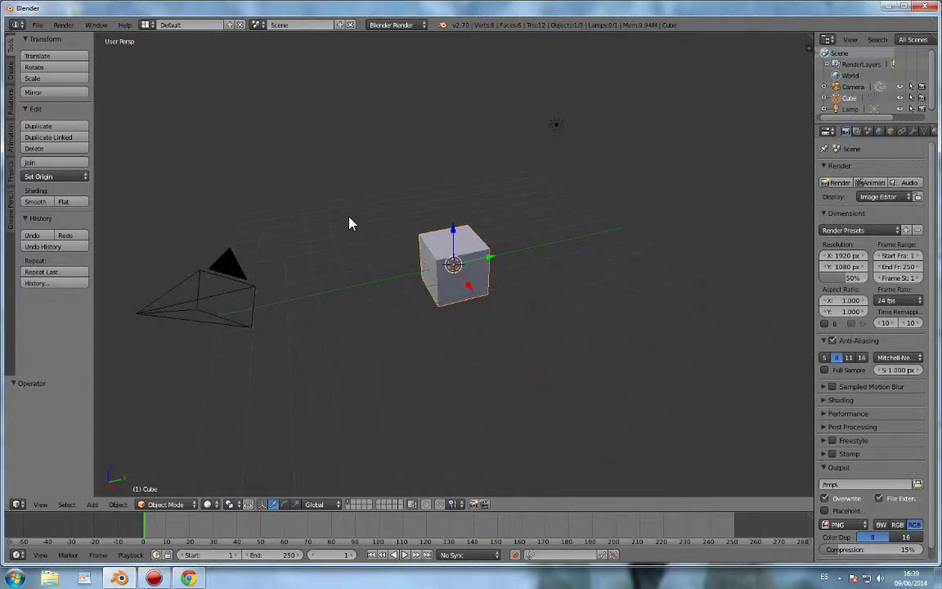
pyautogui.moveTo(346, 234); pyautogui.dragTo(346, 225, button='middle')
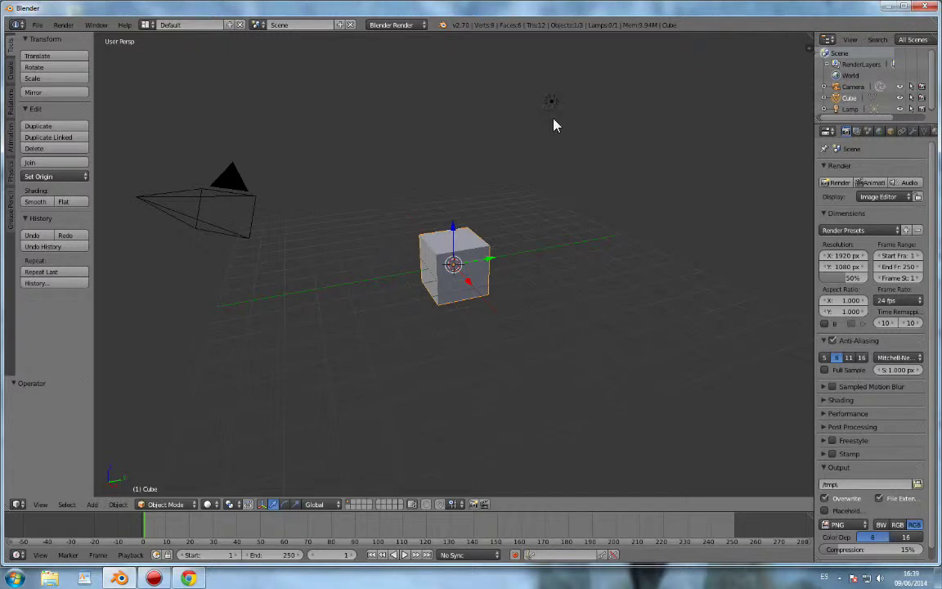
# Step: Cycle the selection through camera, lamp and cube several times, ending on the camera
pyautogui.rightClick(217, 202)
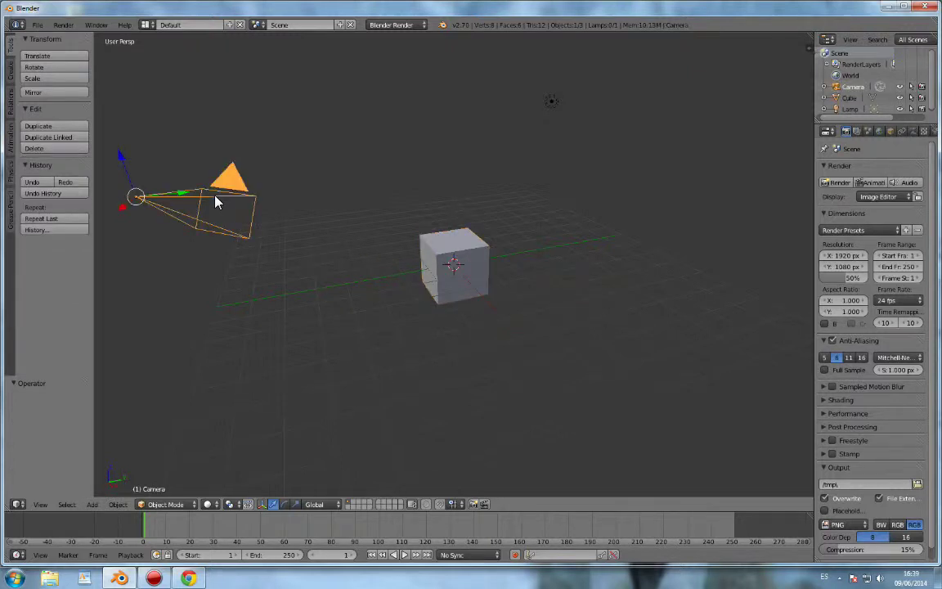
pyautogui.rightClick(550, 104)
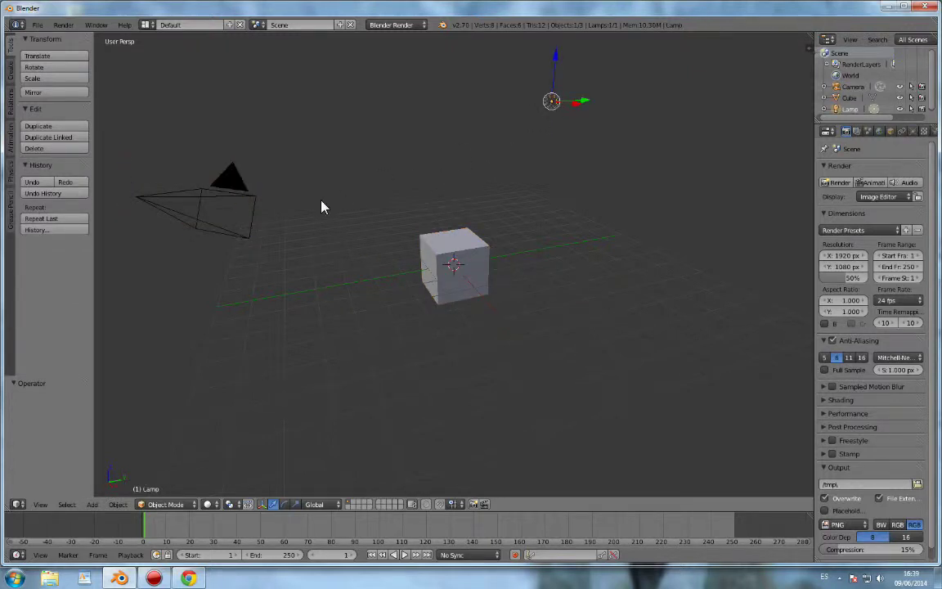
pyautogui.rightClick(219, 201)
pyautogui.rightClick(552, 104)
pyautogui.rightClick(467, 233)
pyautogui.rightClick(233, 201)
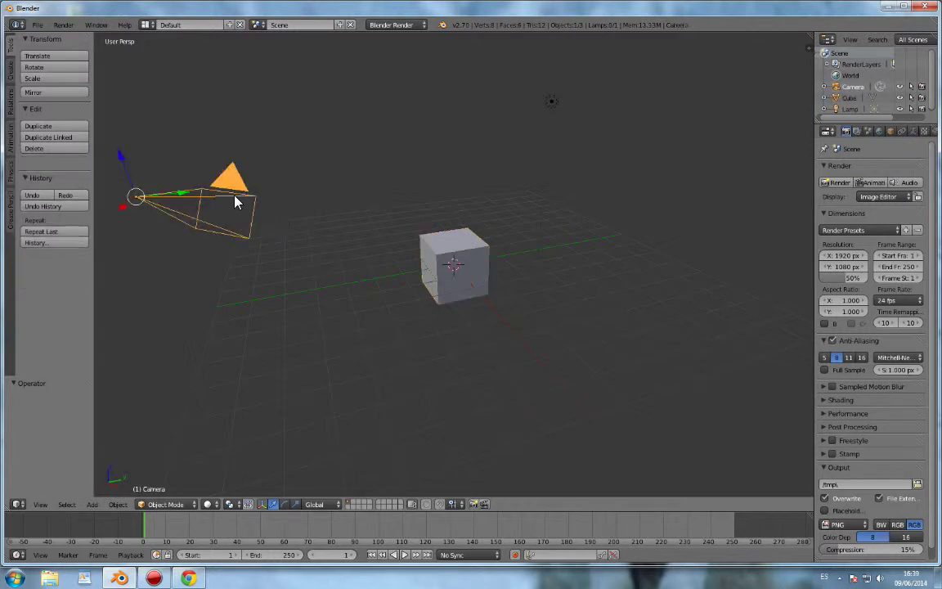
pyautogui.rightClick(552, 104)
pyautogui.rightClick(462, 244)
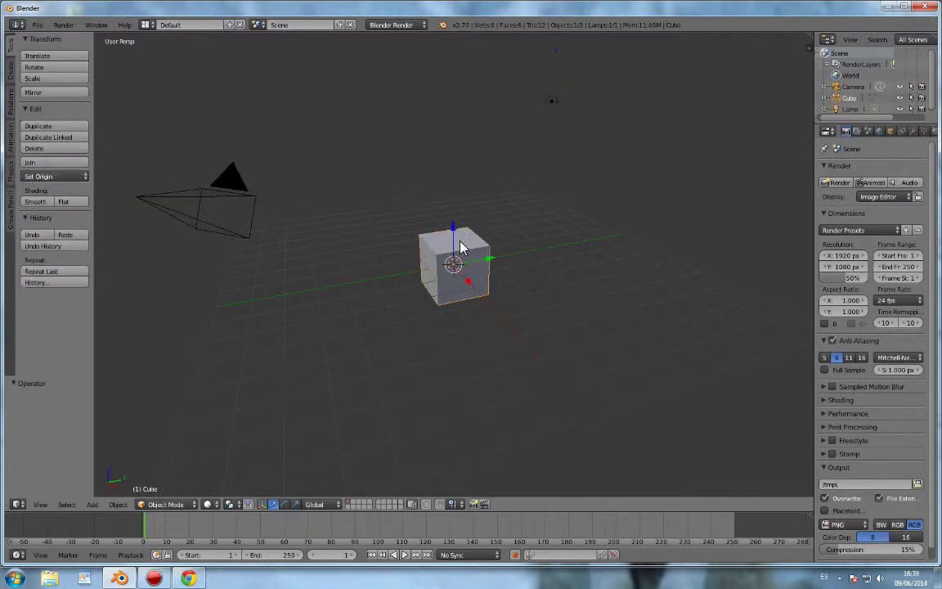
pyautogui.rightClick(237, 199)
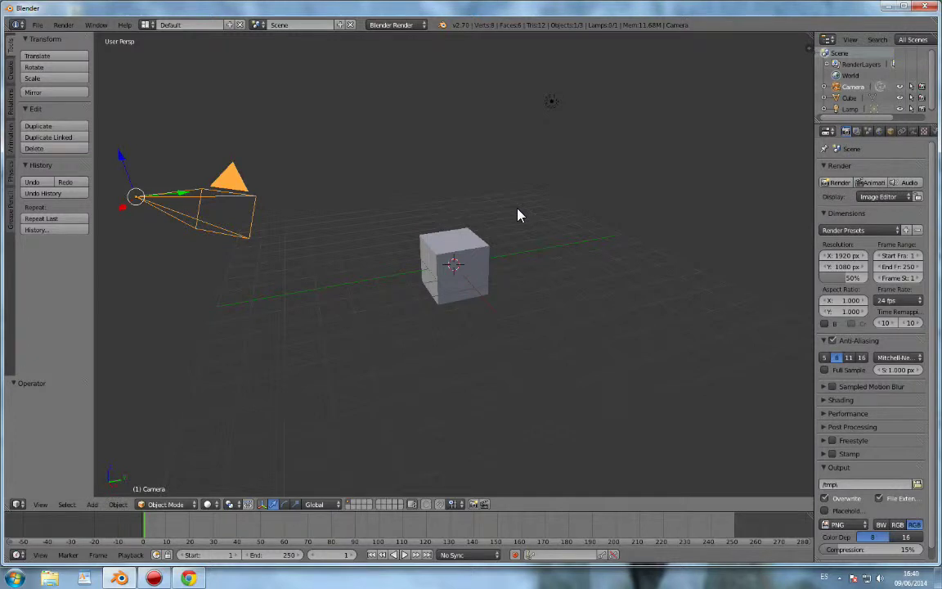
# Step: Render the camera's view, switch the editor back to 3D View, and select the lamp
pyautogui.click(836, 182)
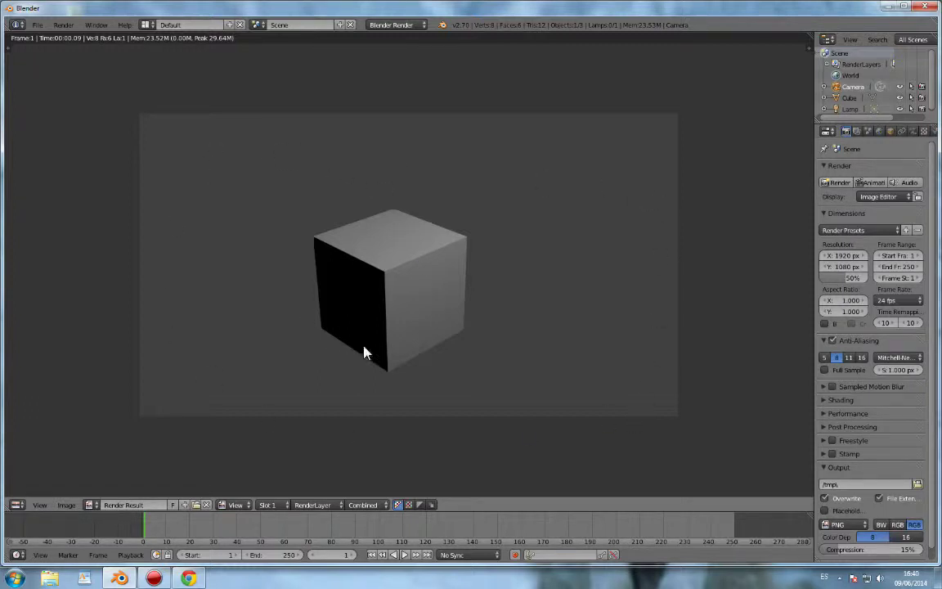
pyautogui.click(17, 505)
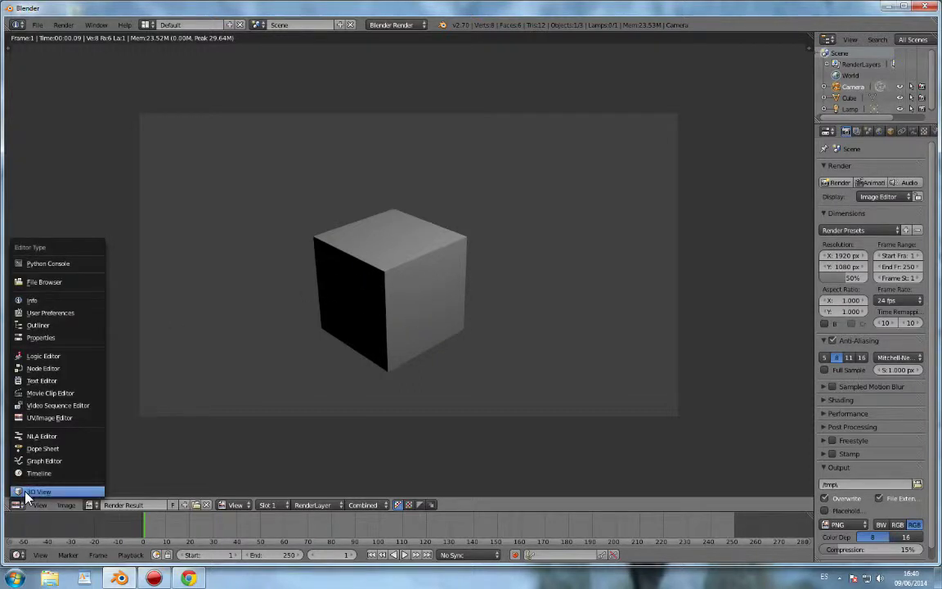
pyautogui.click(27, 491)
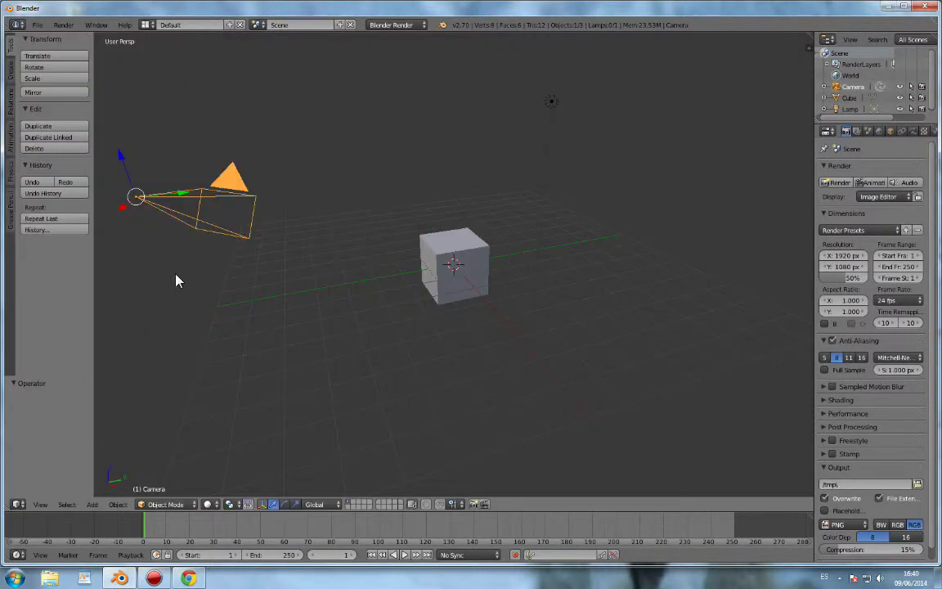
pyautogui.rightClick(552, 104)
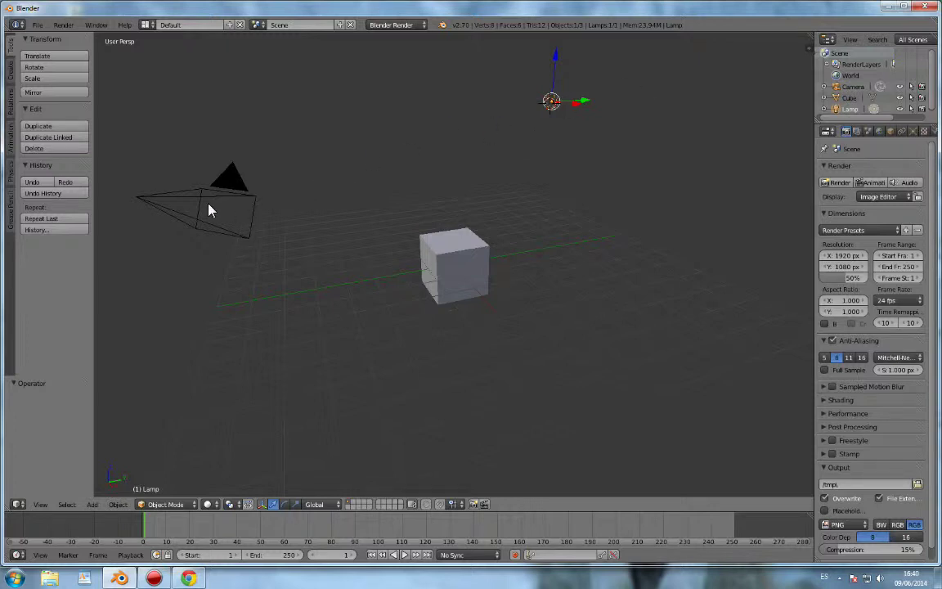
# Step: Place the 3D cursor on the lamp above the cube
pyautogui.click(551, 100)
# Step: Select the camera and add the lamp to the selection
pyautogui.rightClick(234, 202)
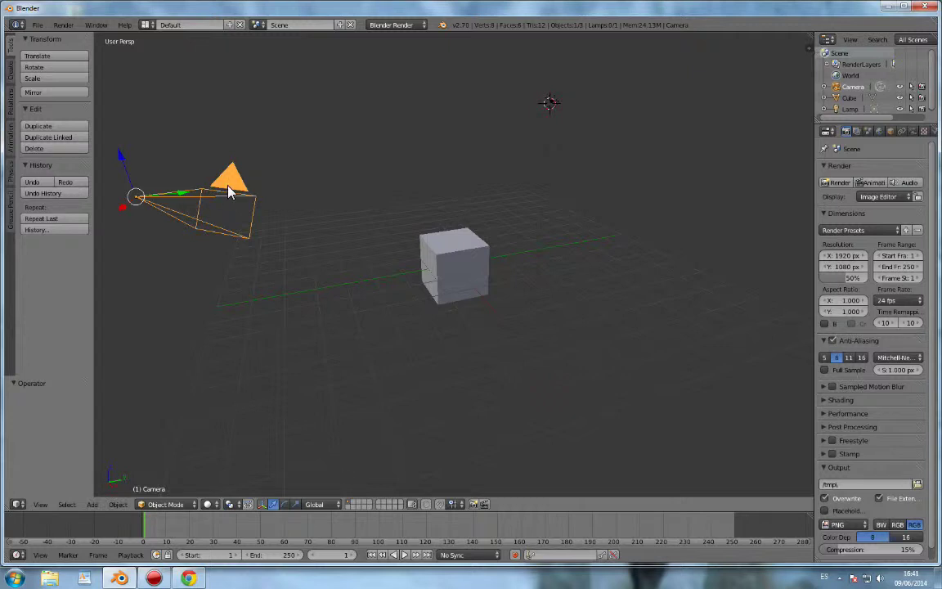
pyautogui.keyDown('shift'); pyautogui.rightClick(549, 105); pyautogui.keyUp('shift')
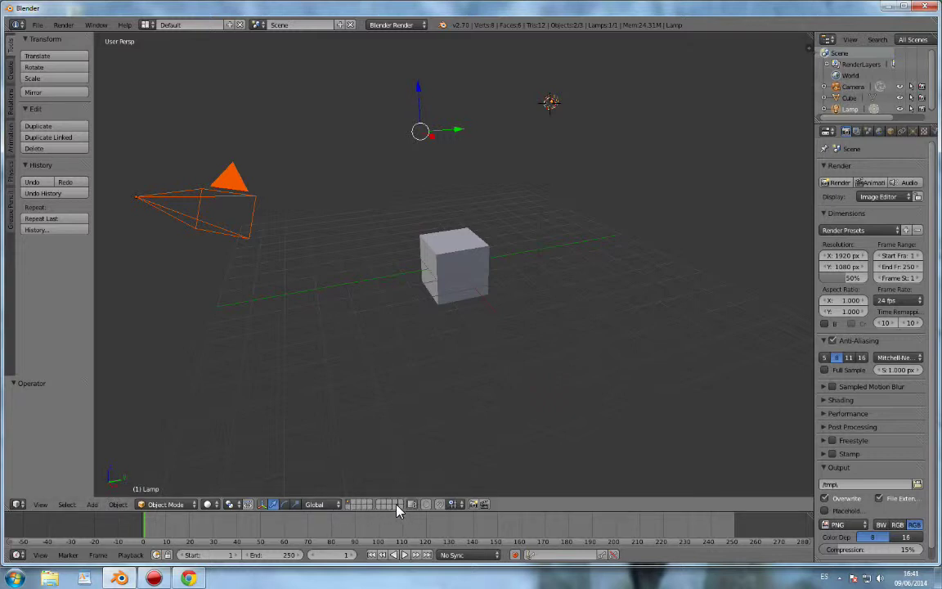
pyautogui.click(351, 507)
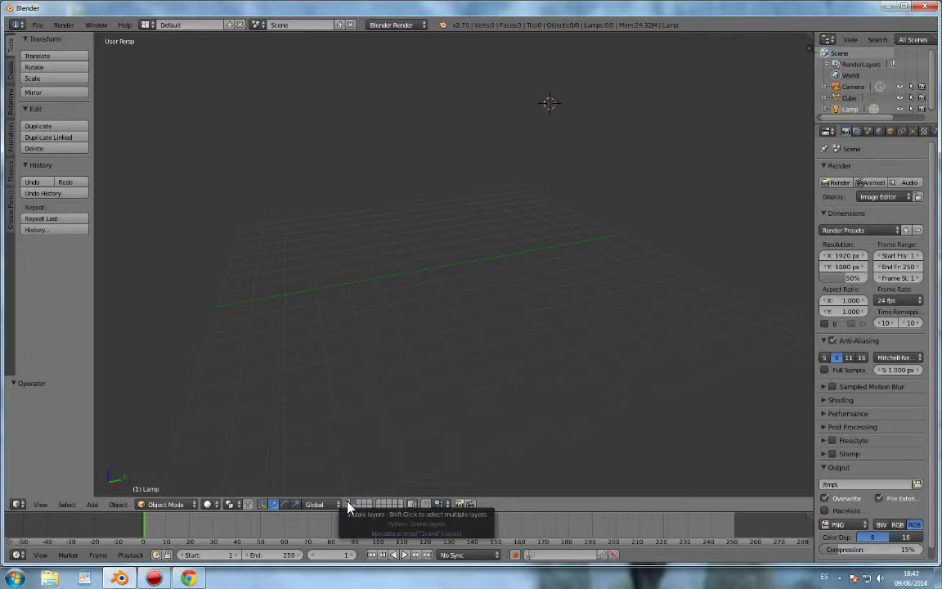
pyautogui.click(345, 505)
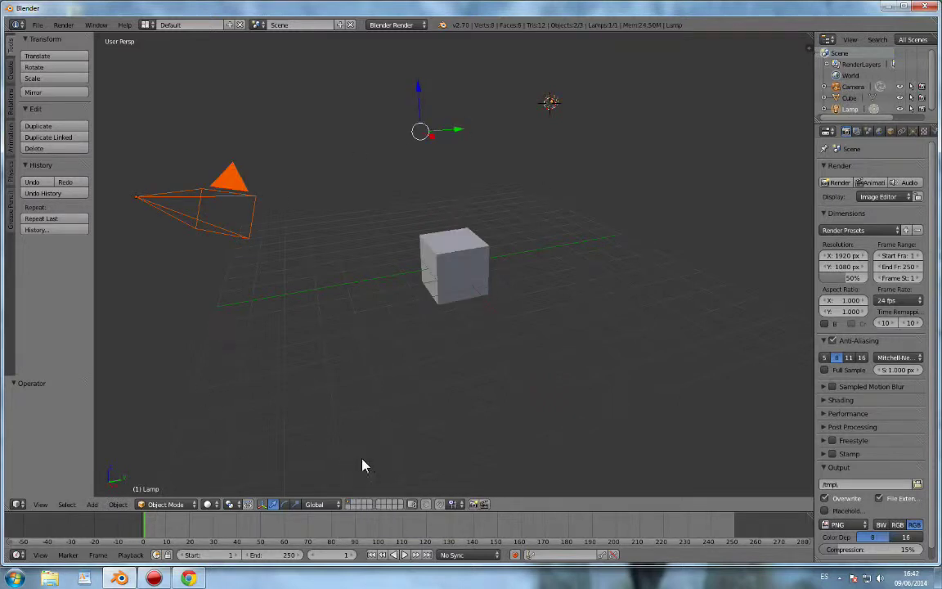
pyautogui.click(363, 506)
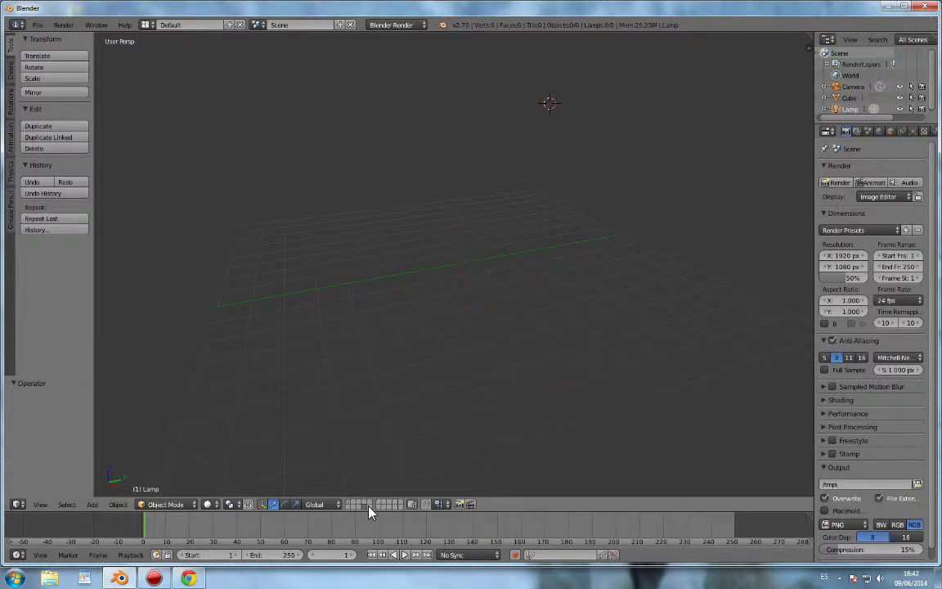
pyautogui.click(350, 503)
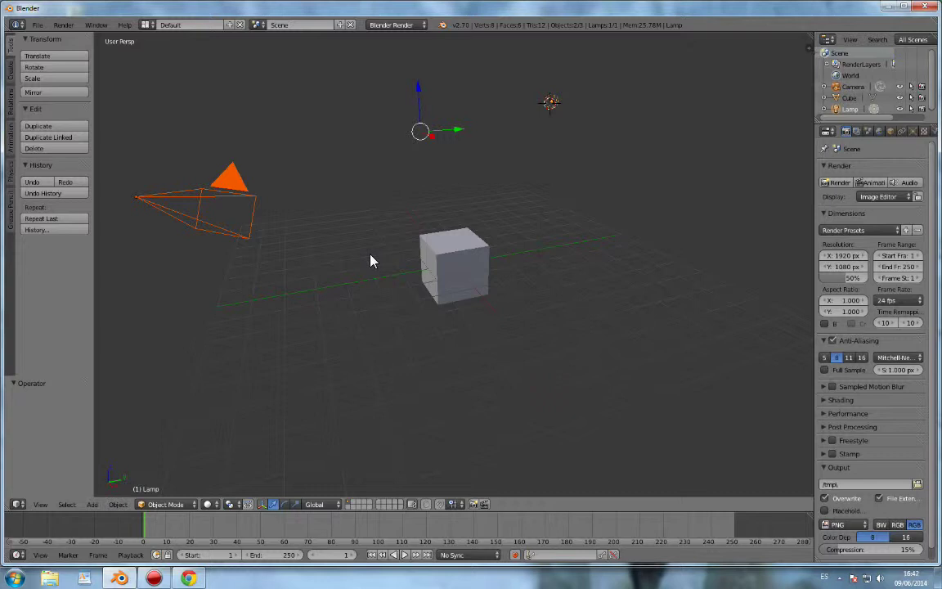
# Step: Send the camera and lamp to a second layer, view it, then return to the cube's layer
pyautogui.press('m')
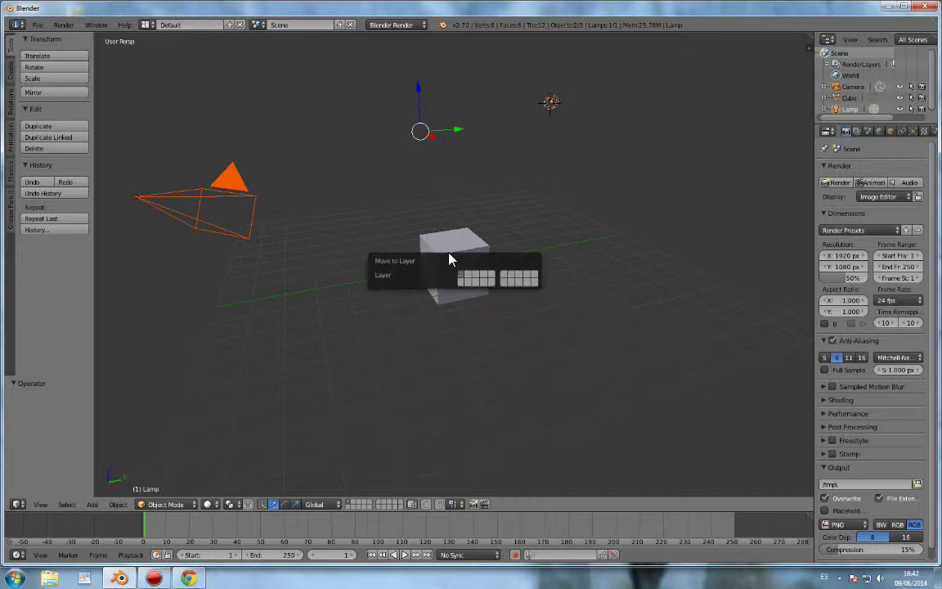
pyautogui.click(534, 278)
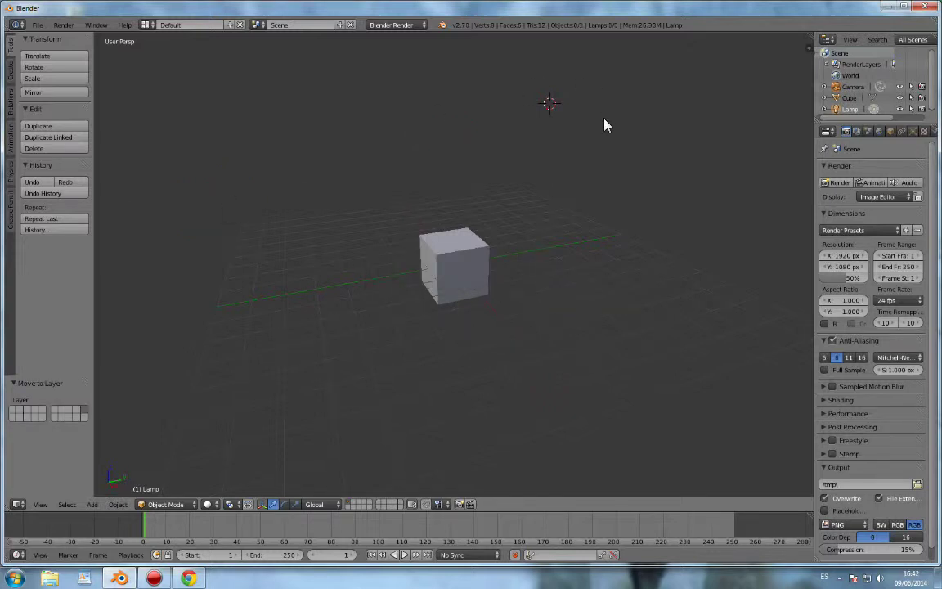
pyautogui.click(401, 506)
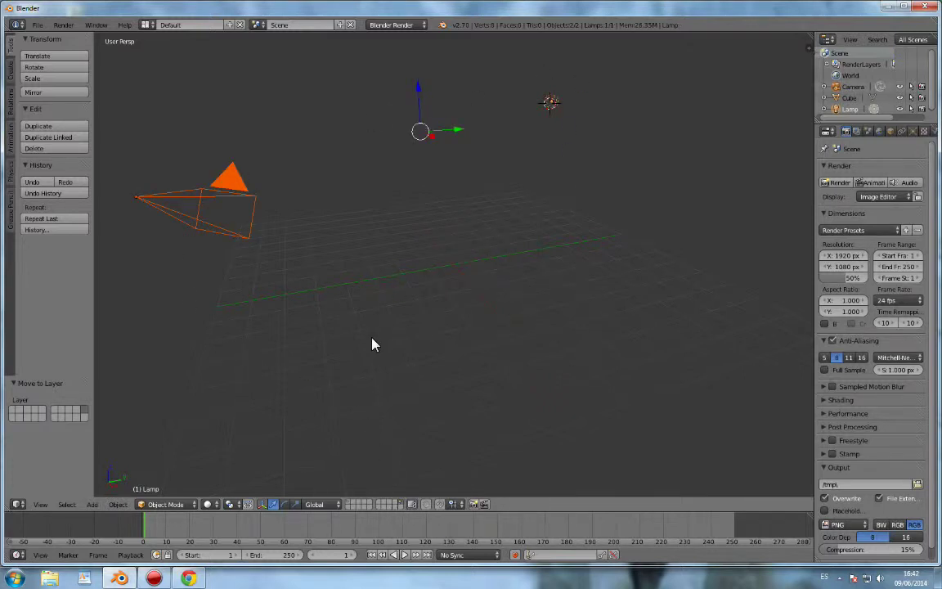
pyautogui.click(350, 502)
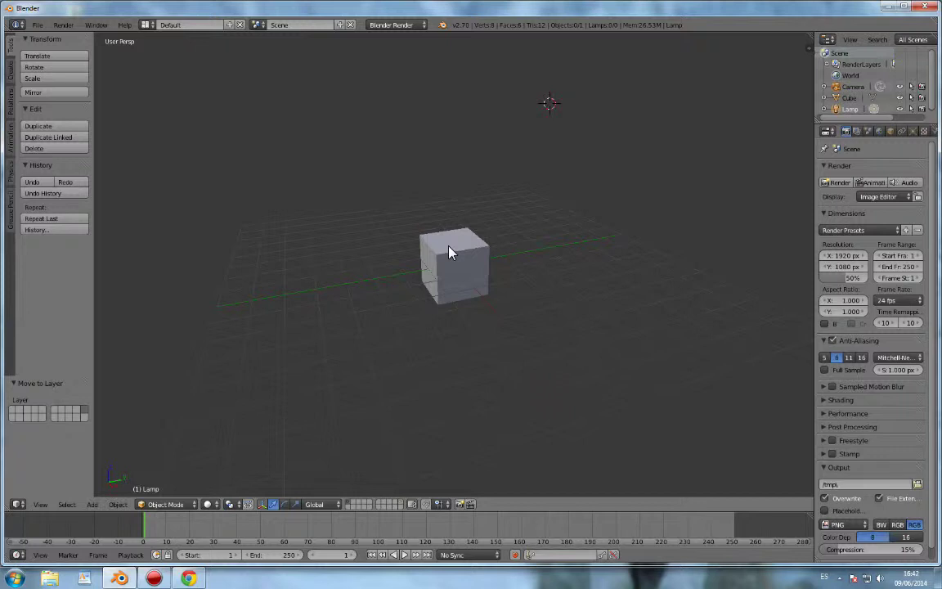
# Step: Select the cube and delete it with X, confirming Delete
pyautogui.rightClick(449, 253)
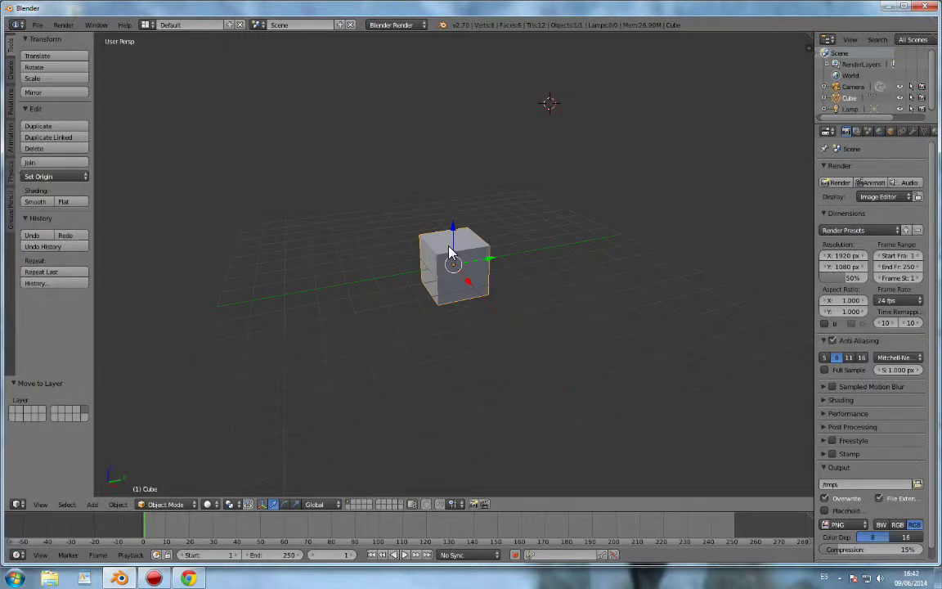
pyautogui.press('x')
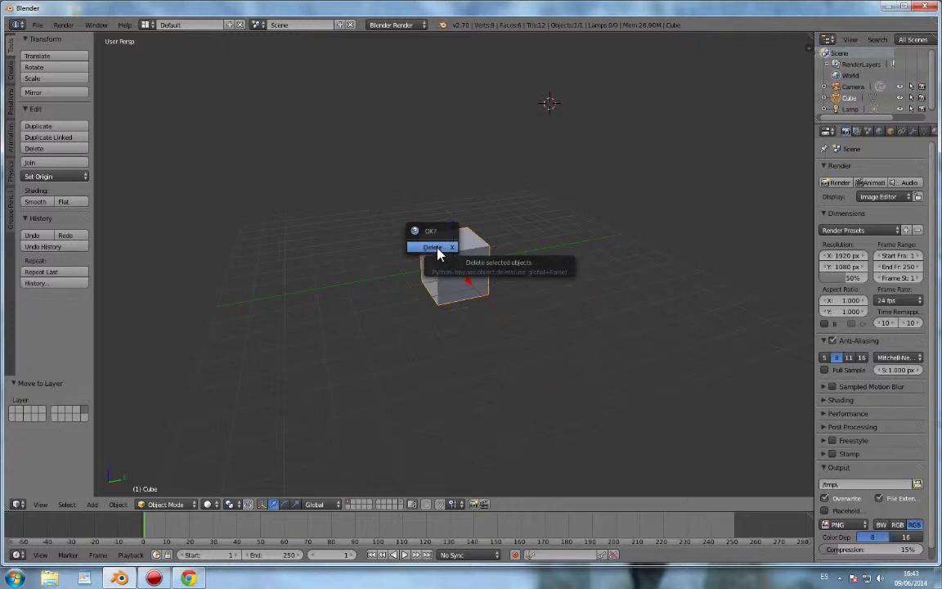
pyautogui.click(433, 247)
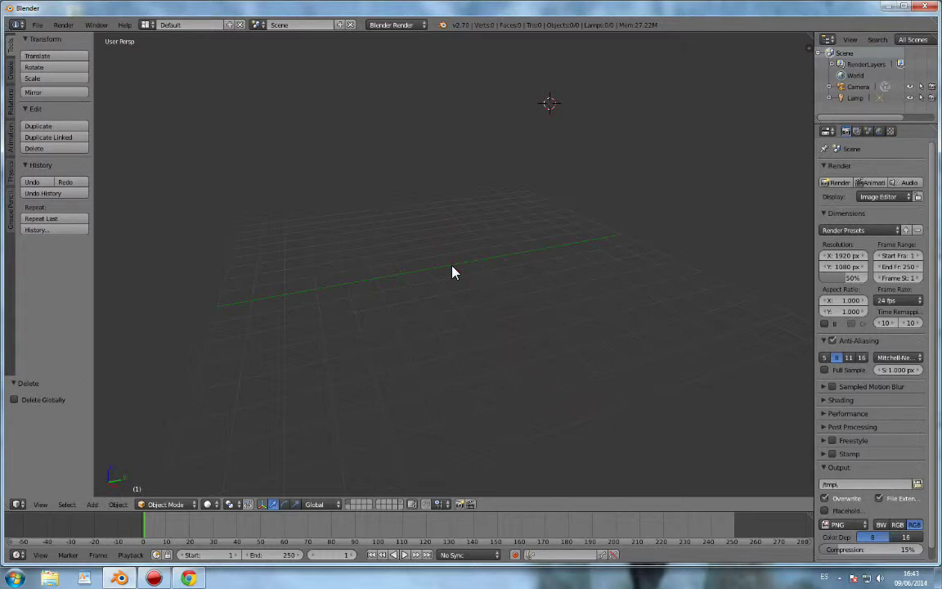
# Step: Switch to front orthographic view and add a new mesh cube from the Add menu
pyautogui.press('KP_5')
pyautogui.press('KP_1')
pyautogui.click(90, 507)
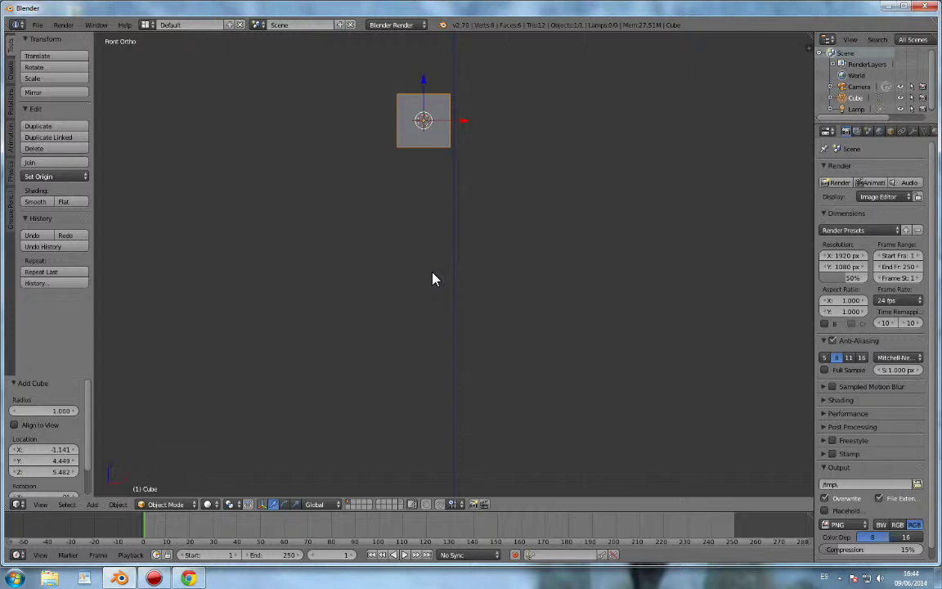
# Step: Grab the new cube and move it by an offset of X 1, Z -5 in front view
pyautogui.moveTo(393, 283); pyautogui.dragTo(446, 301, button='middle')
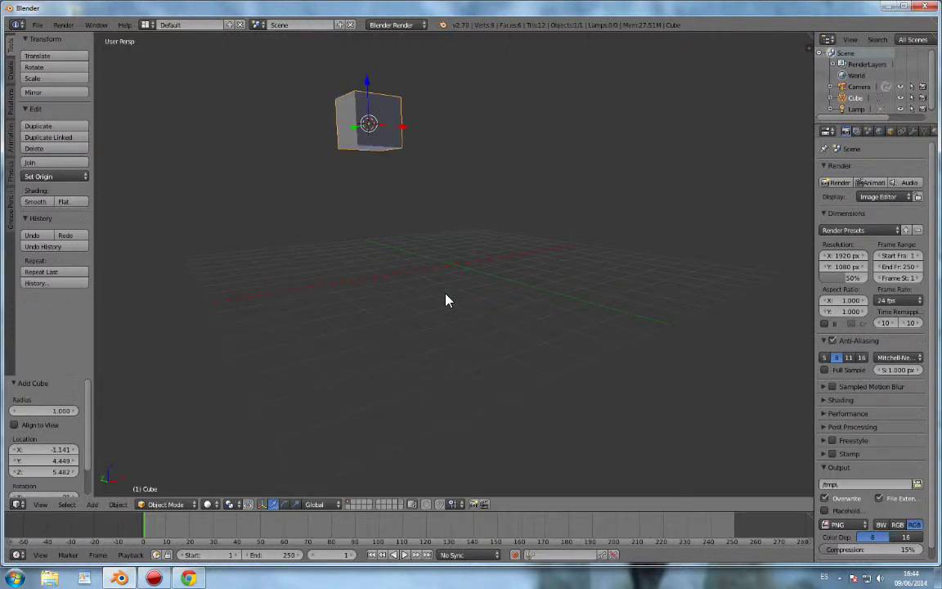
pyautogui.press('KP_1')
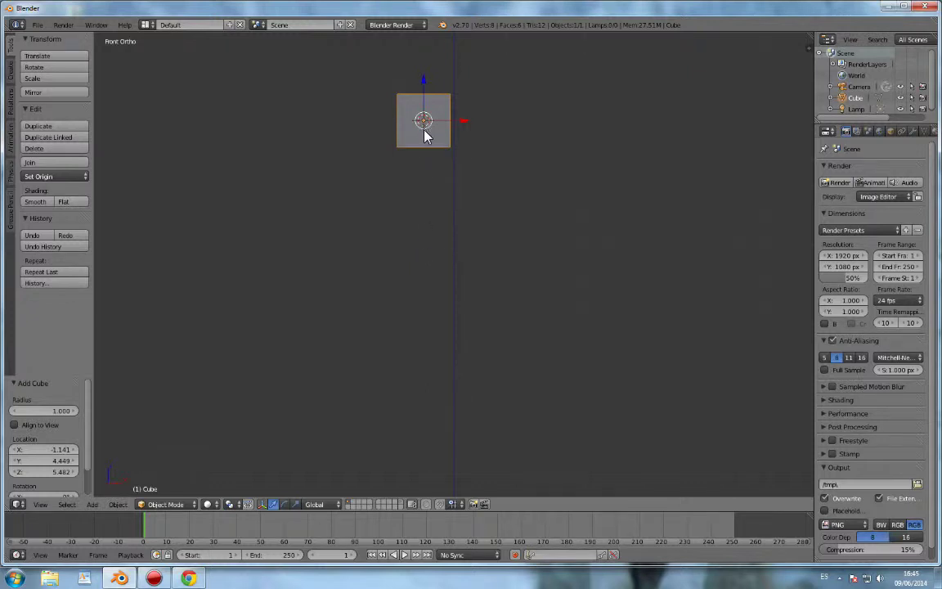
pyautogui.press('g')
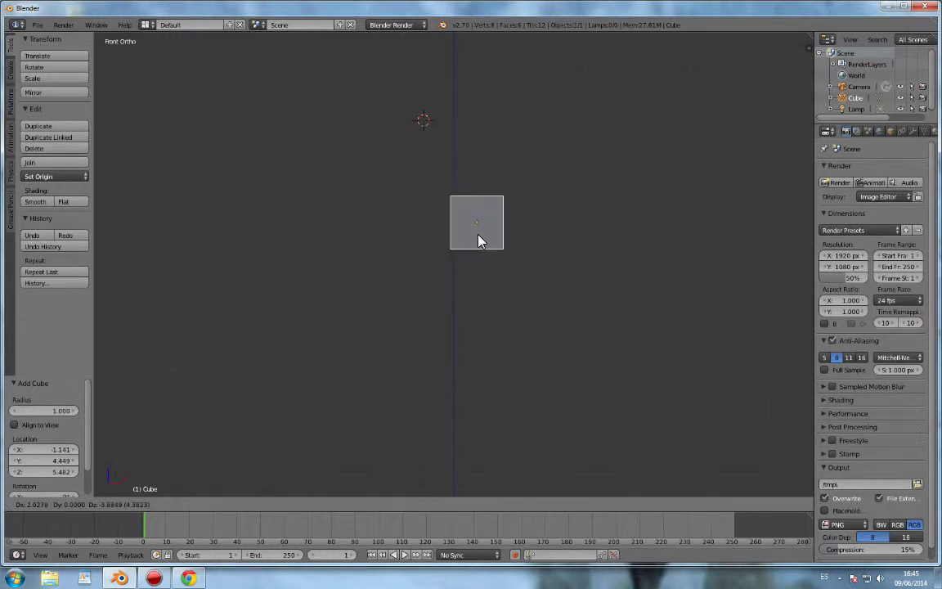
pyautogui.press('Escape')
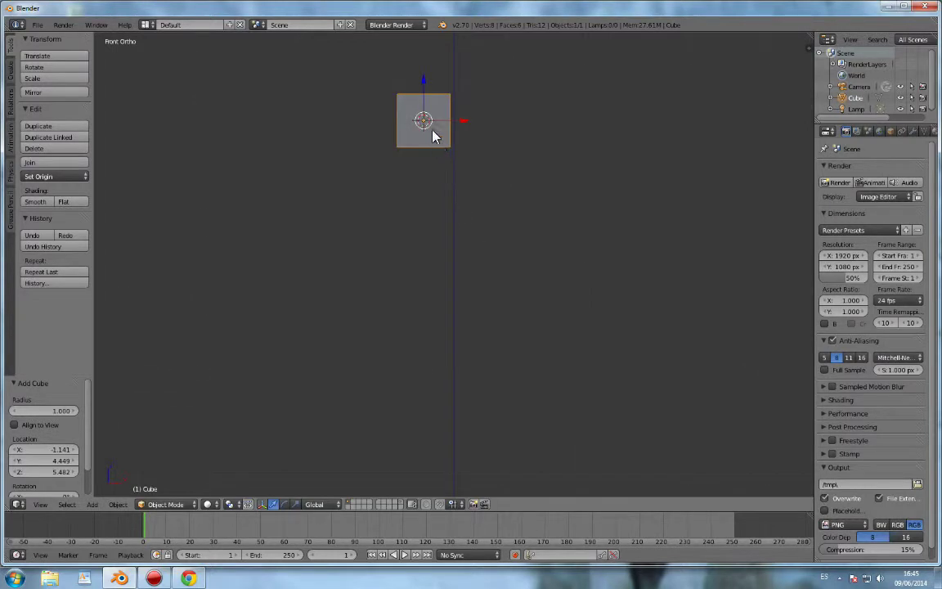
pyautogui.press('g')
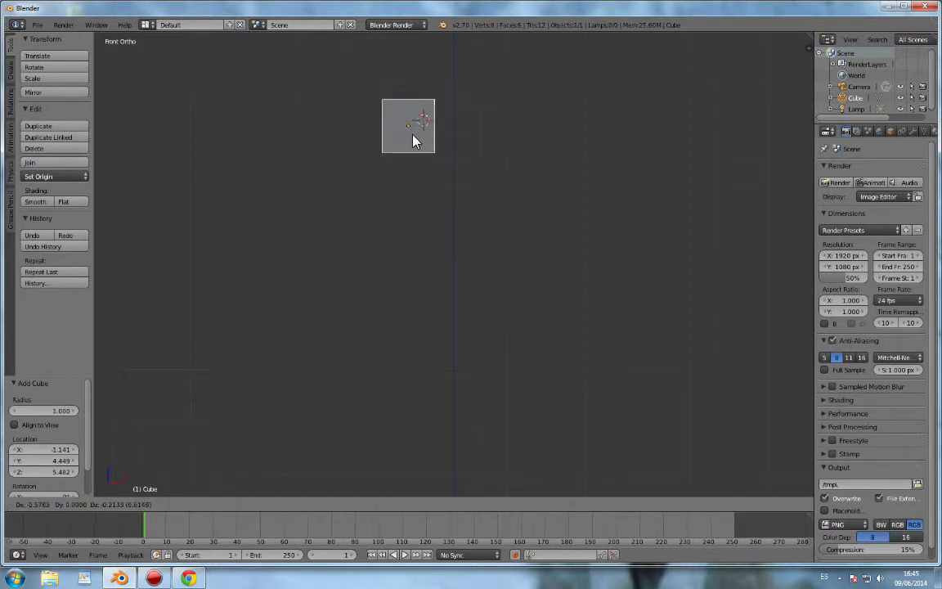
pyautogui.press('z')
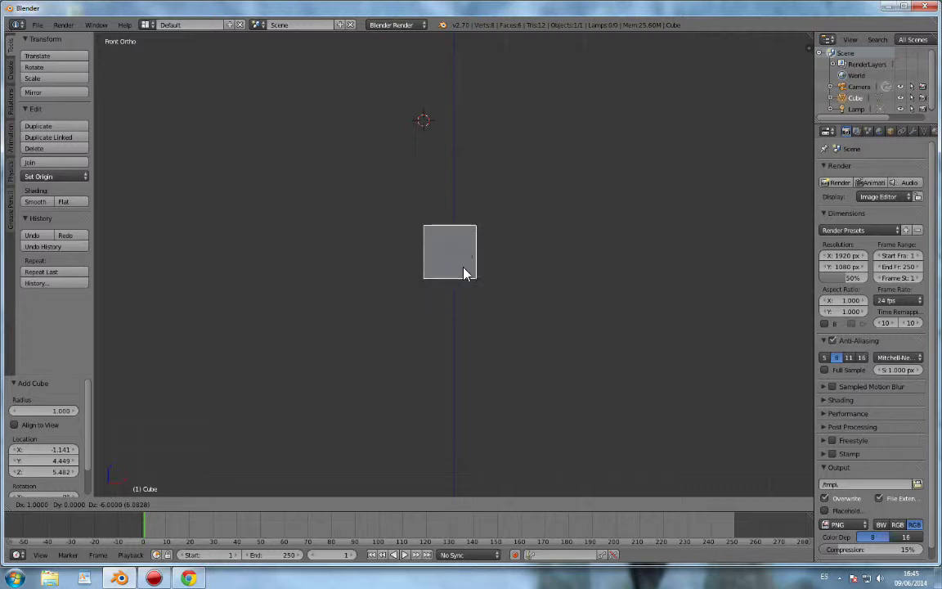
pyautogui.click(467, 270)
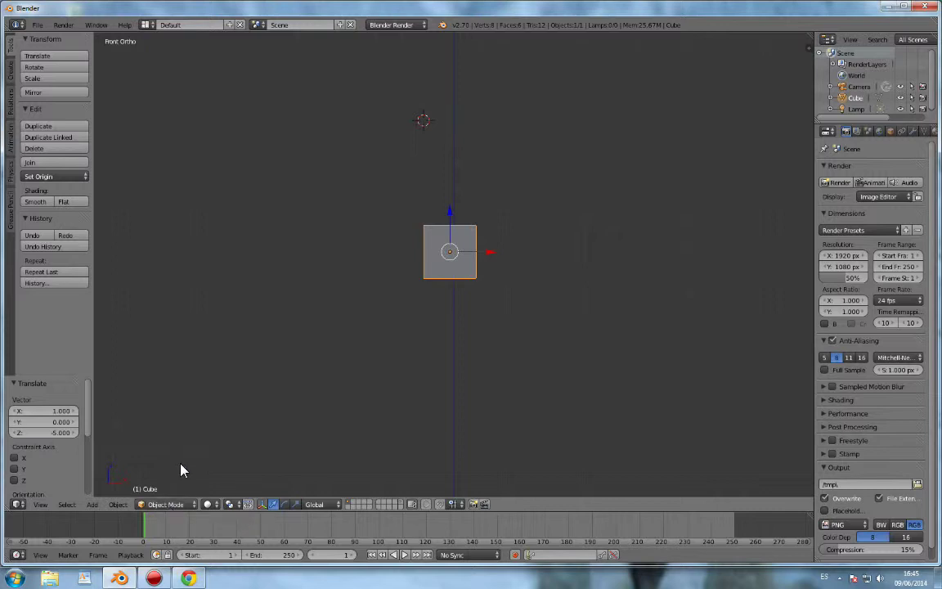
# Step: Toggle the cube between Edit and Object Mode, finishing in Edit Mode with all 8 vertices selected
pyautogui.press('Tab')
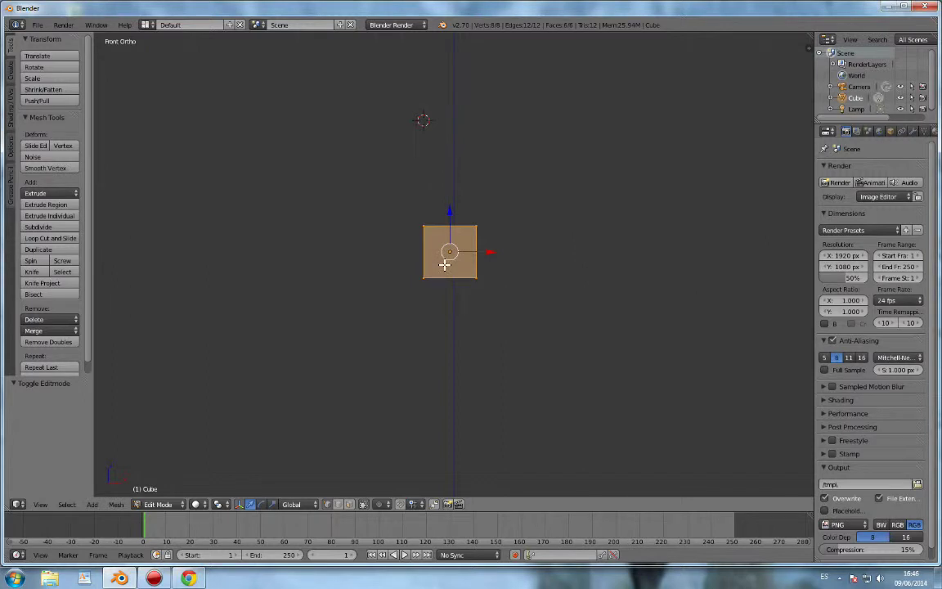
pyautogui.press('Tab')
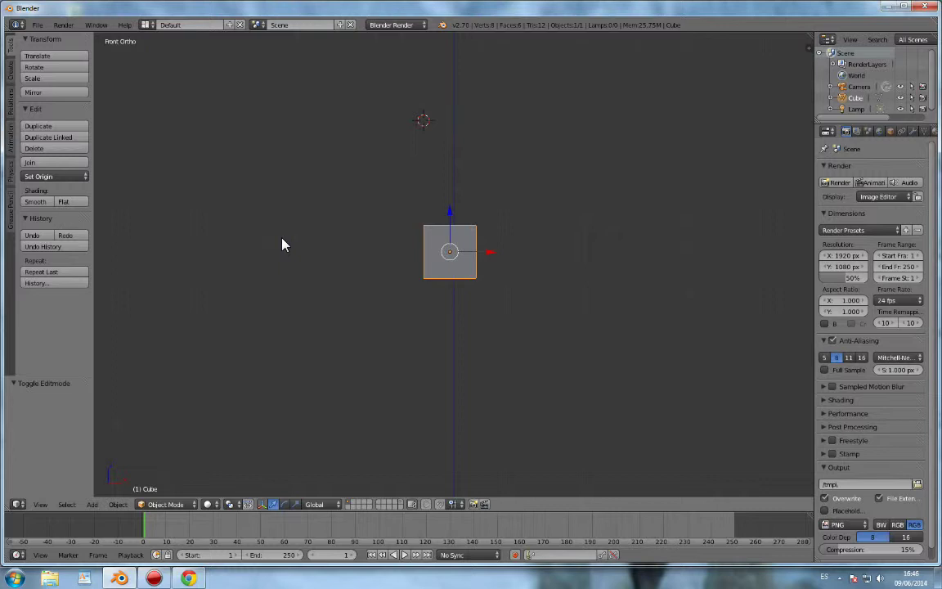
pyautogui.press('Tab')
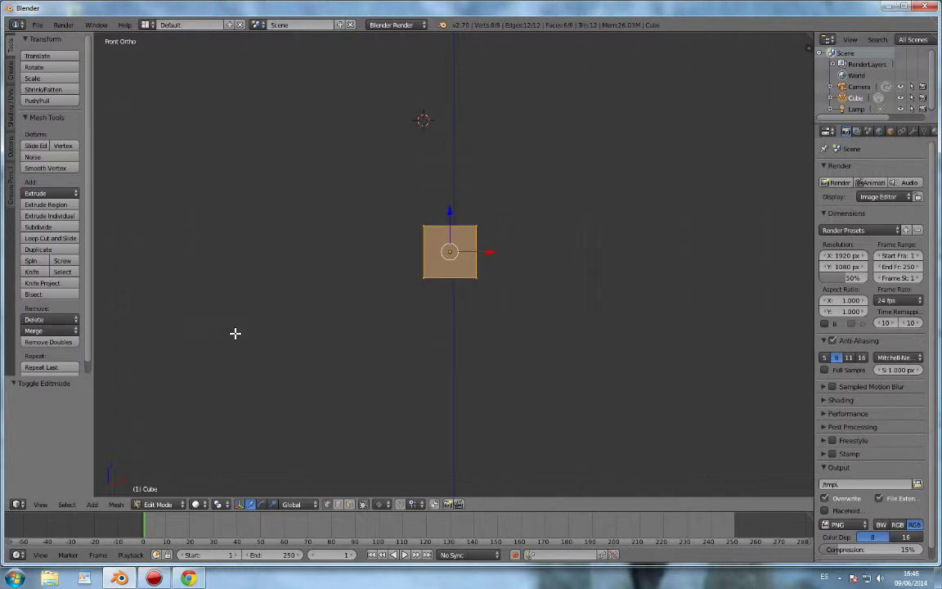
pyautogui.click(151, 505)
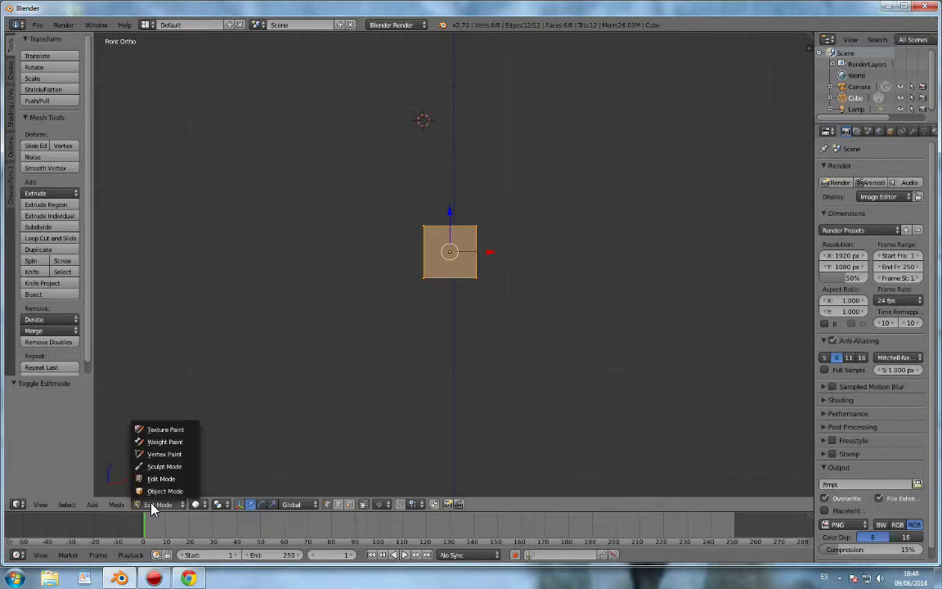
pyautogui.click(161, 478)
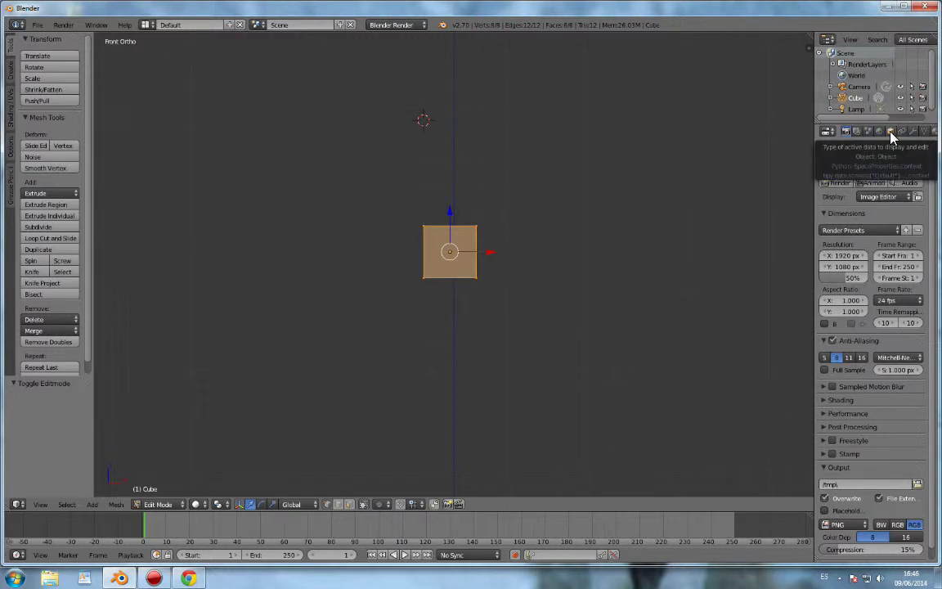
# Step: In the Object properties name field, replace the name Cube with Gus
pyautogui.click(892, 132)
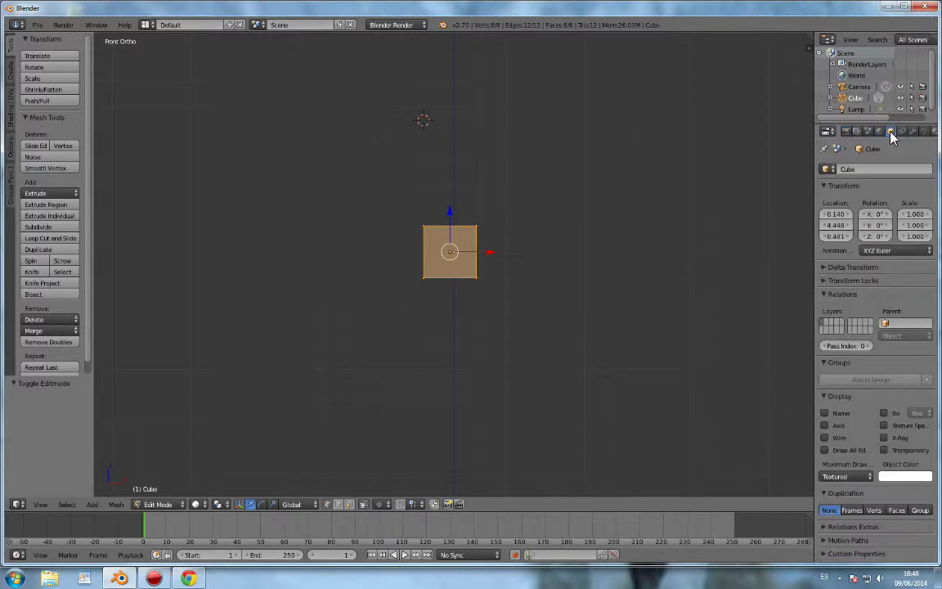
pyautogui.click(848, 169)
pyautogui.press('BackSpace')
pyautogui.write('Bo')
pyautogui.press('Return')
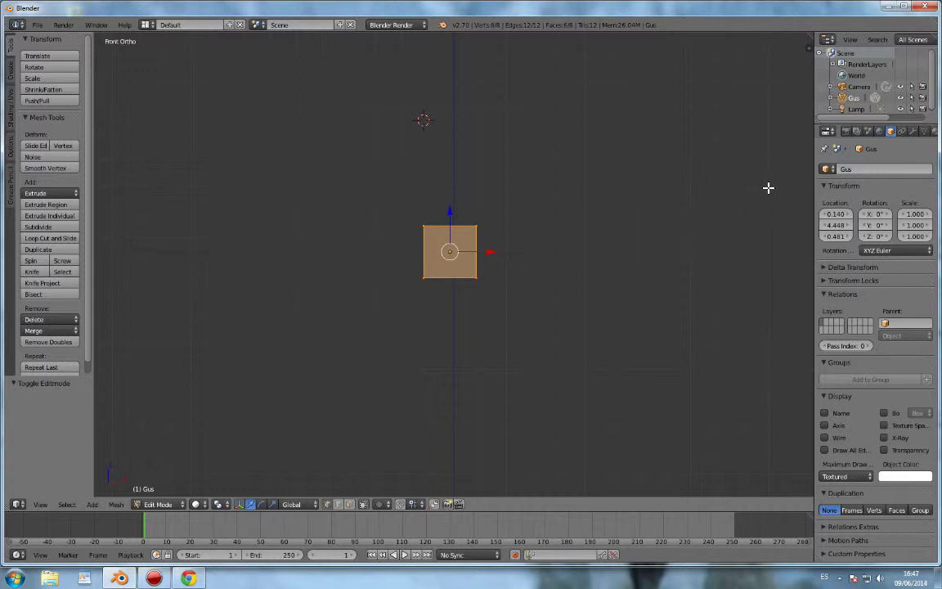
pyautogui.click(847, 168)
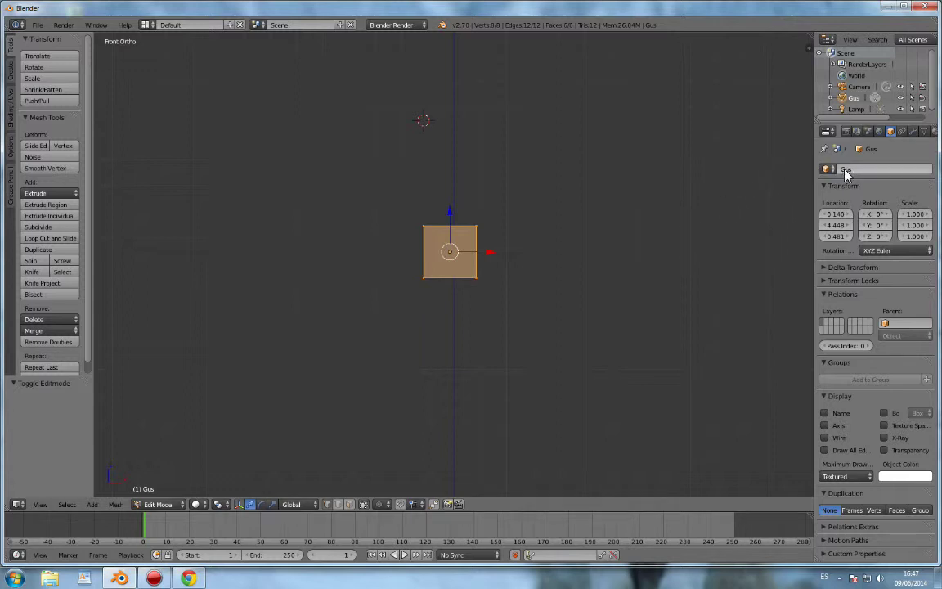